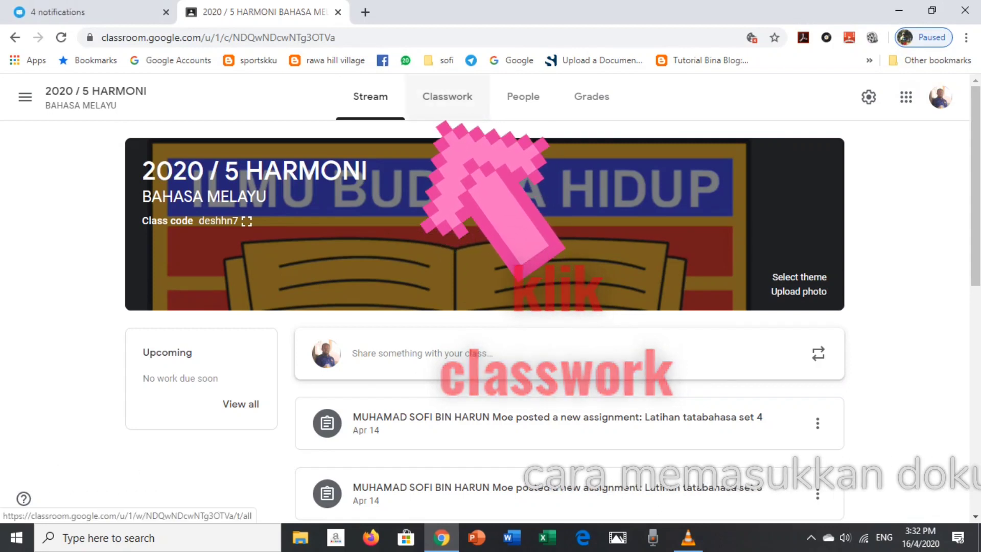
Start a new assignment in the classwork of the 2020 / 5 HARMONI class.
click(447, 96)
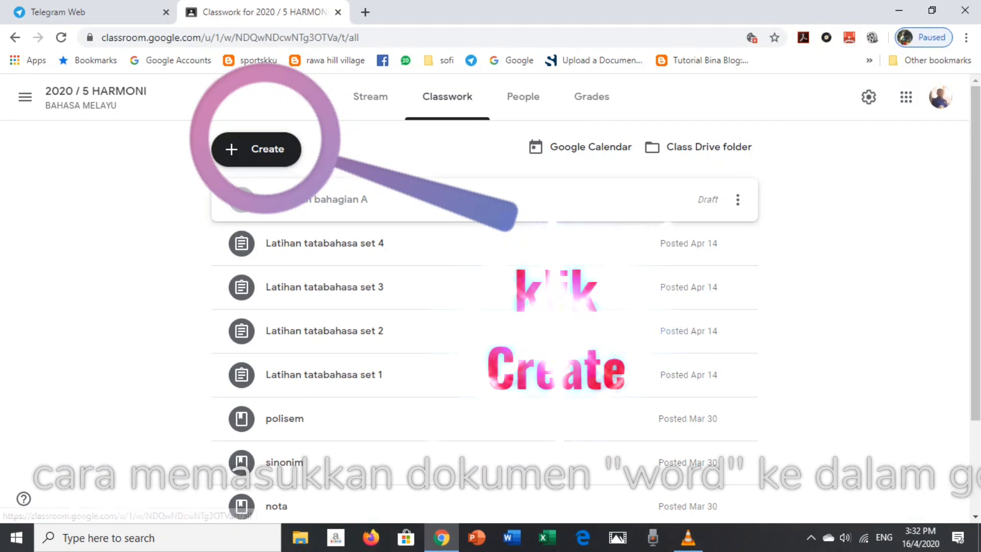
click(256, 149)
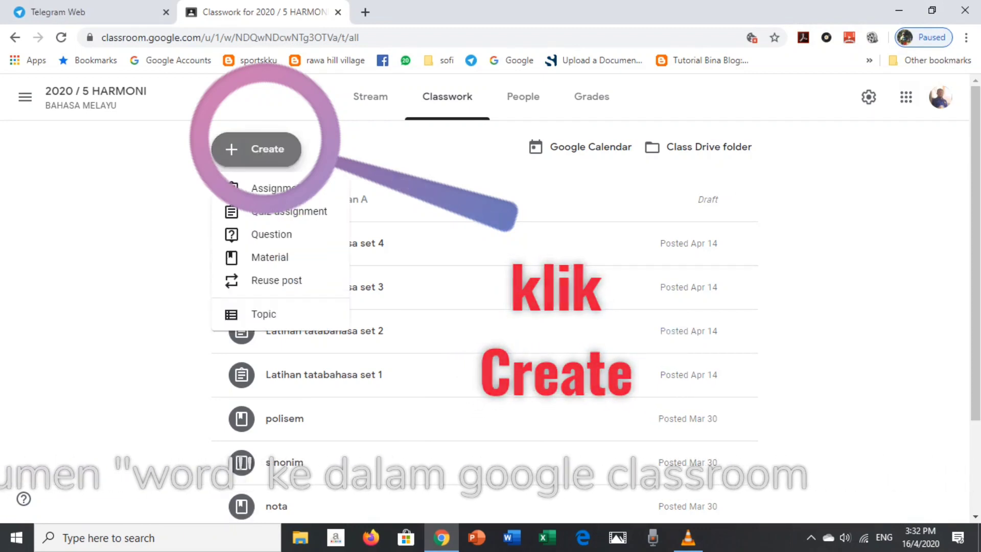
click(263, 189)
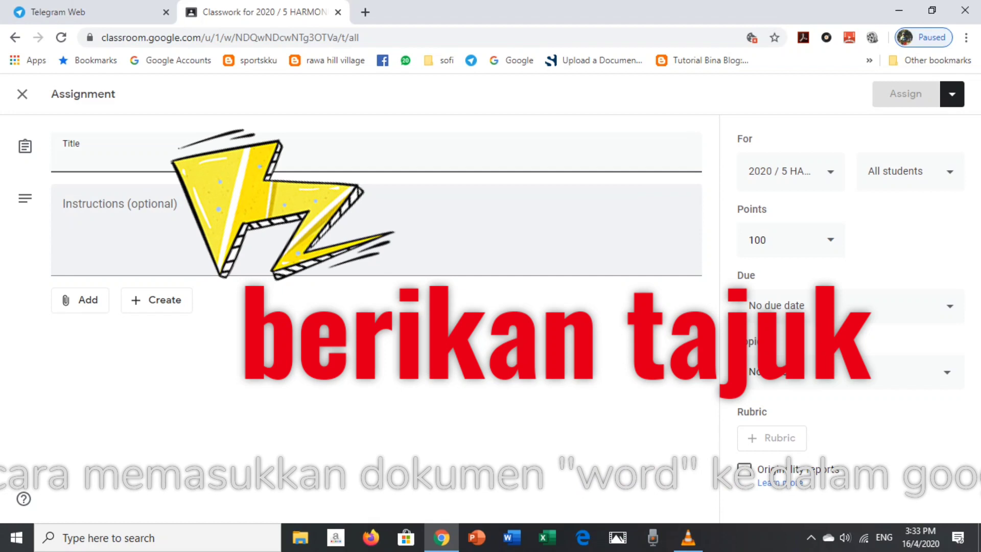
Title the assignment "Penulisan Bahagian A".
text(P)
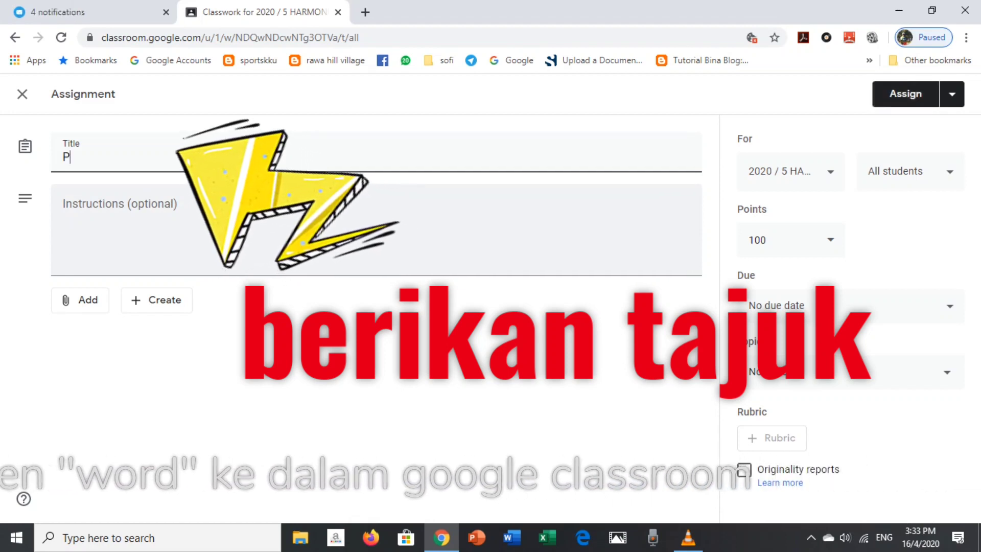
text(enulisan)
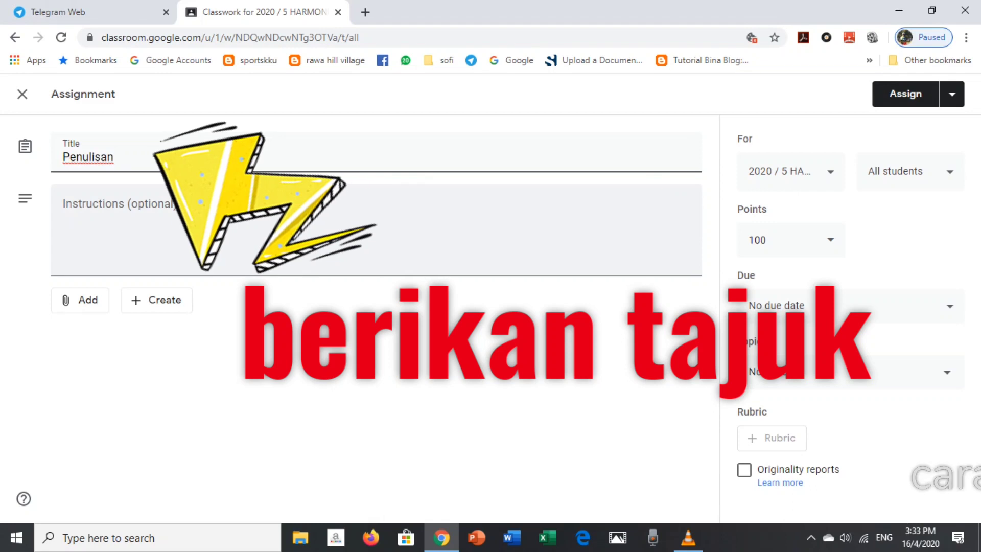
text( B)
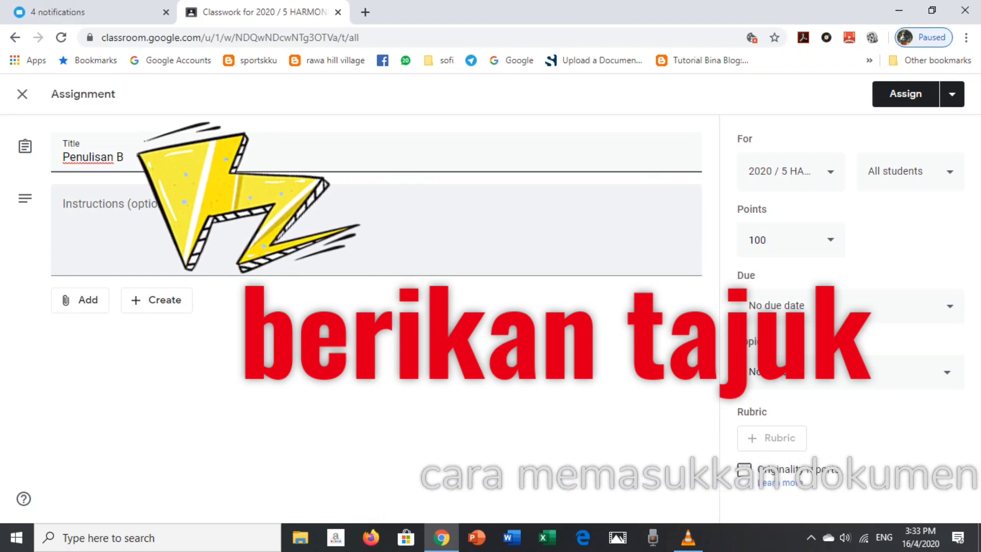
text(ahagia)
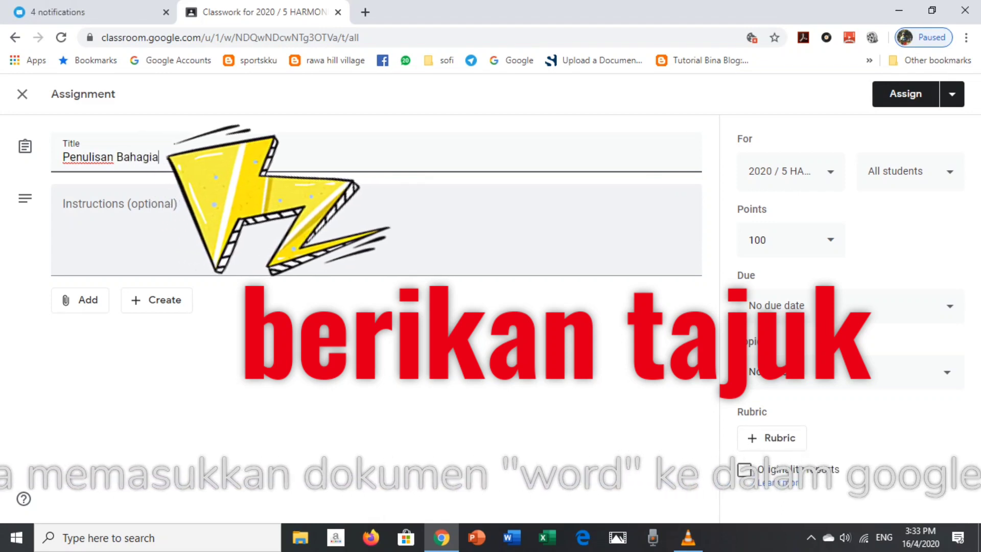
text(n A)
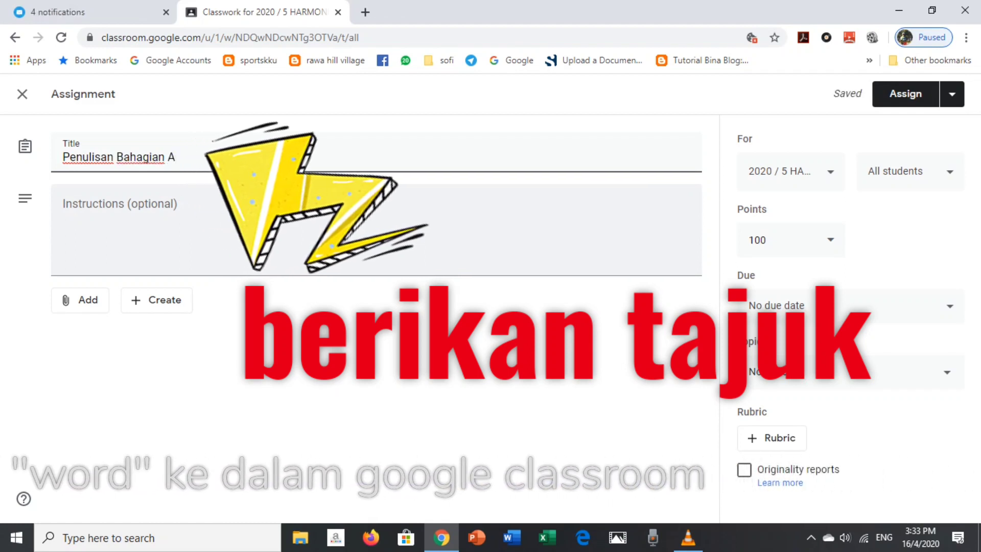
Enter the first line of the assignment instructions: "1. Bina lima ayat berdasarkan gambar yang diberi.".
key(Tab)
text(1)
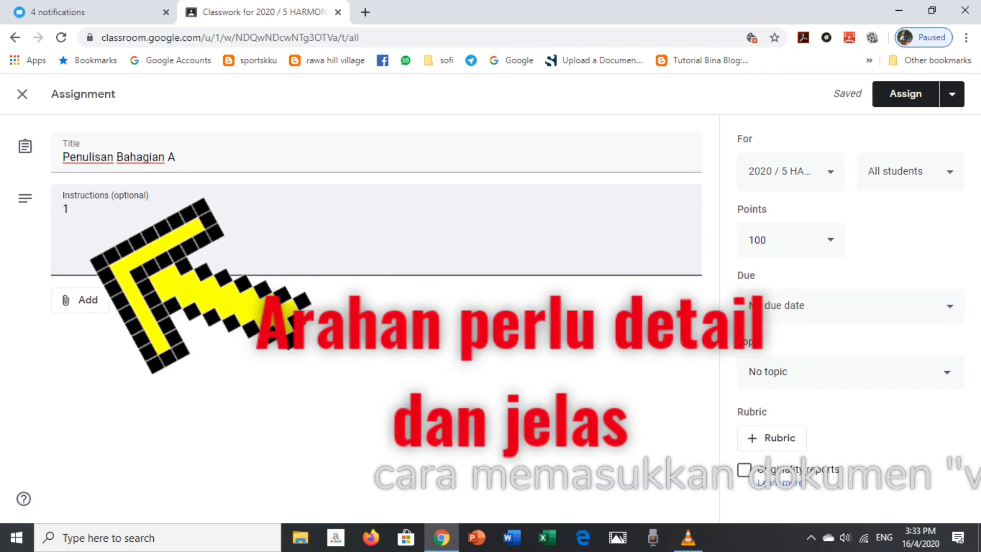
text(. )
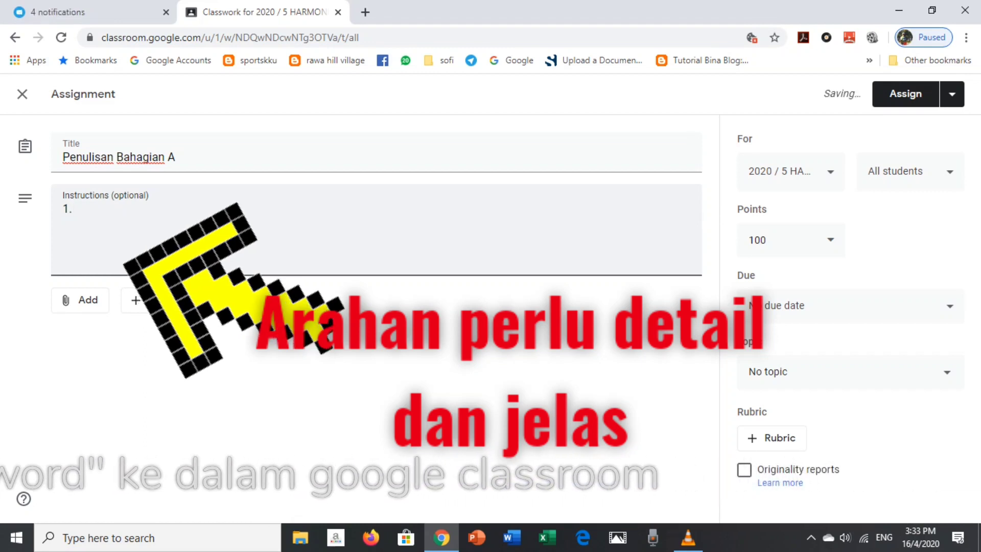
text(Bina li)
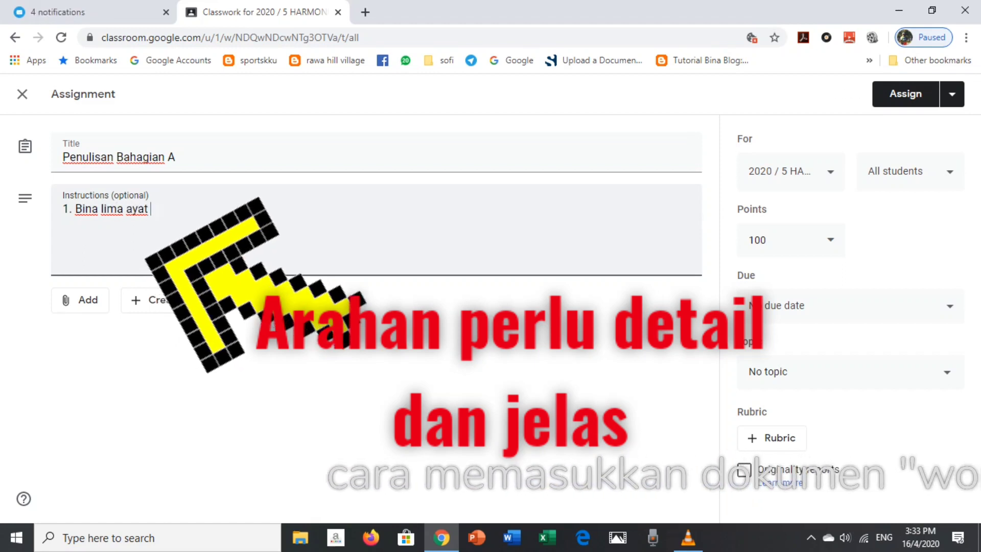
text(ma ayat)
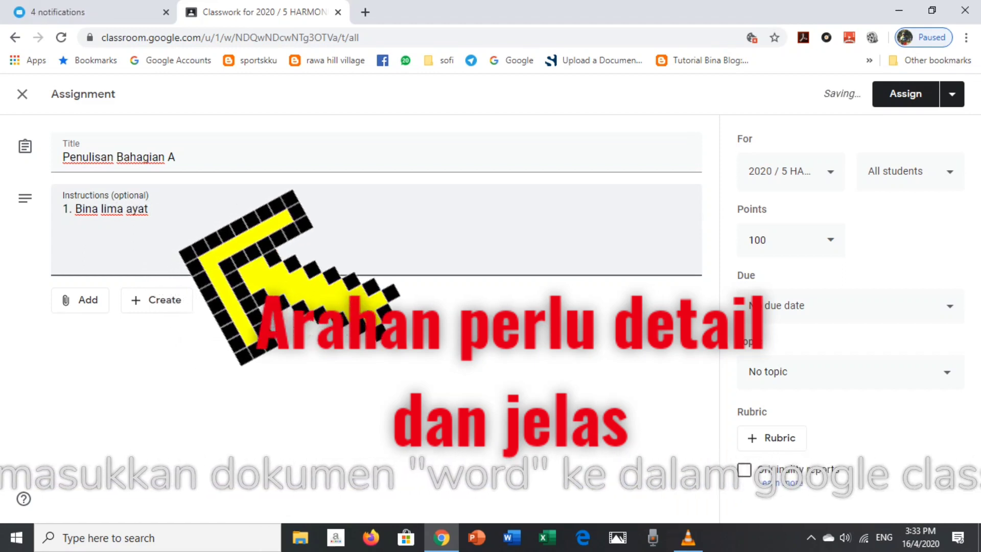
text( berdas)
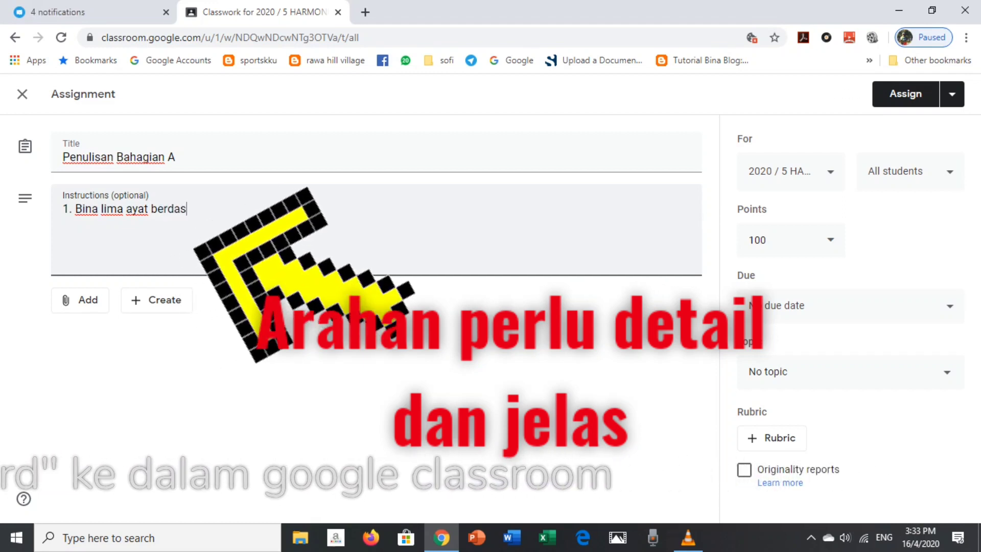
text(arkan gambar)
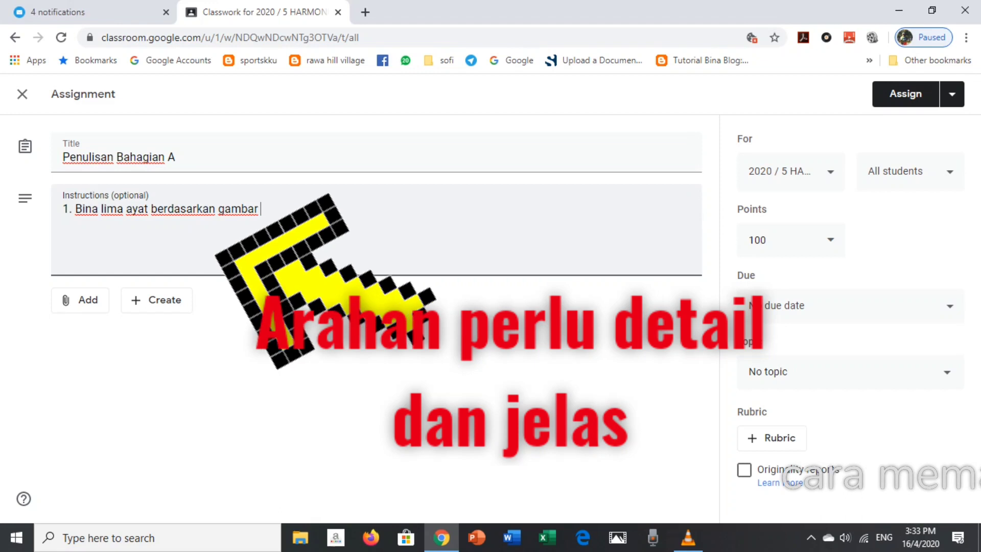
text( yang )
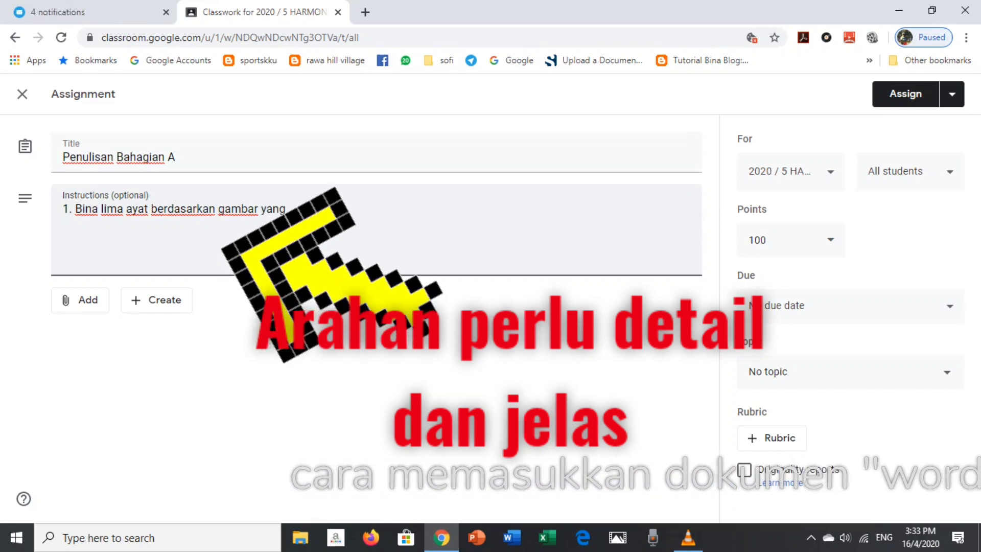
text(diberi.)
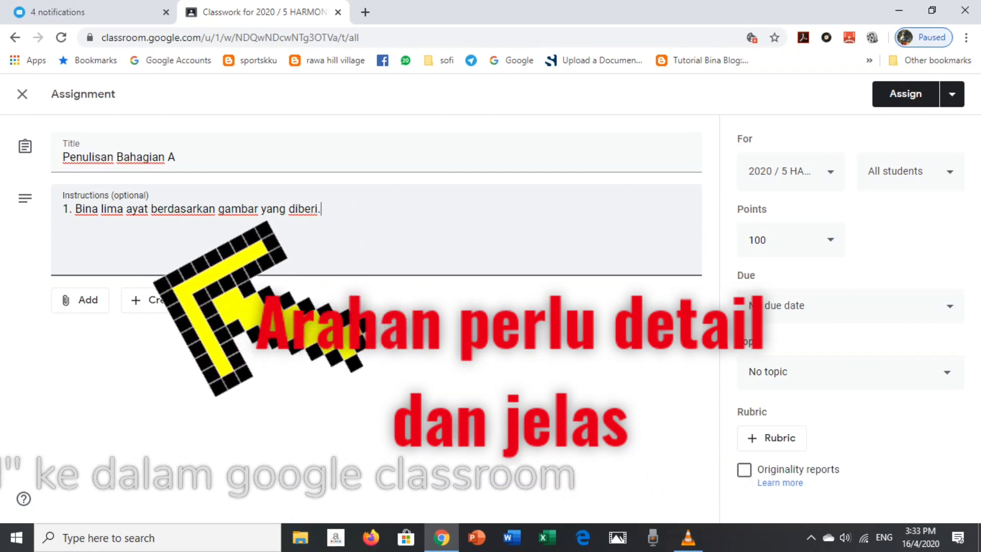
Add a second instruction line: "2.Taip jawapan dalam bahan yang disediakan.".
key(Return)
text(2)
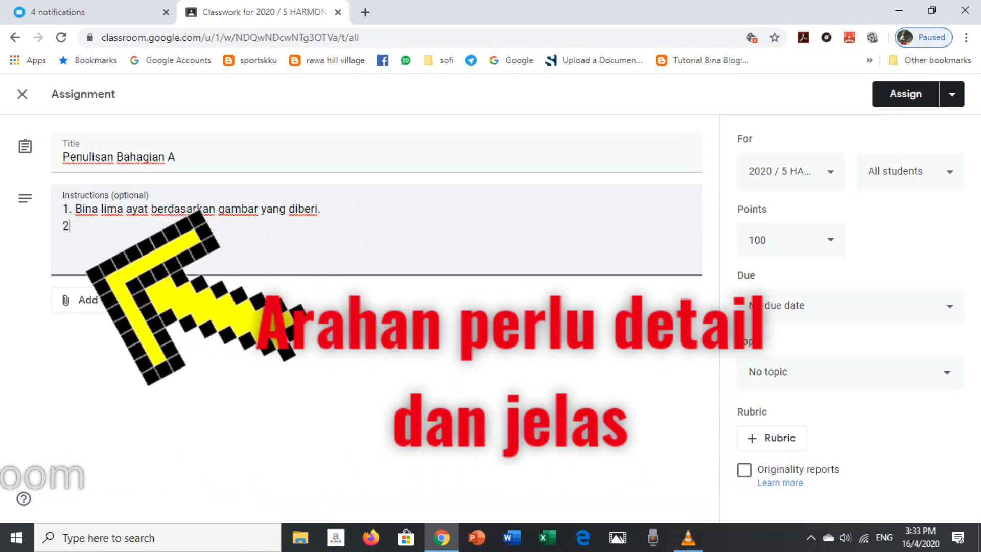
text(.Tai)
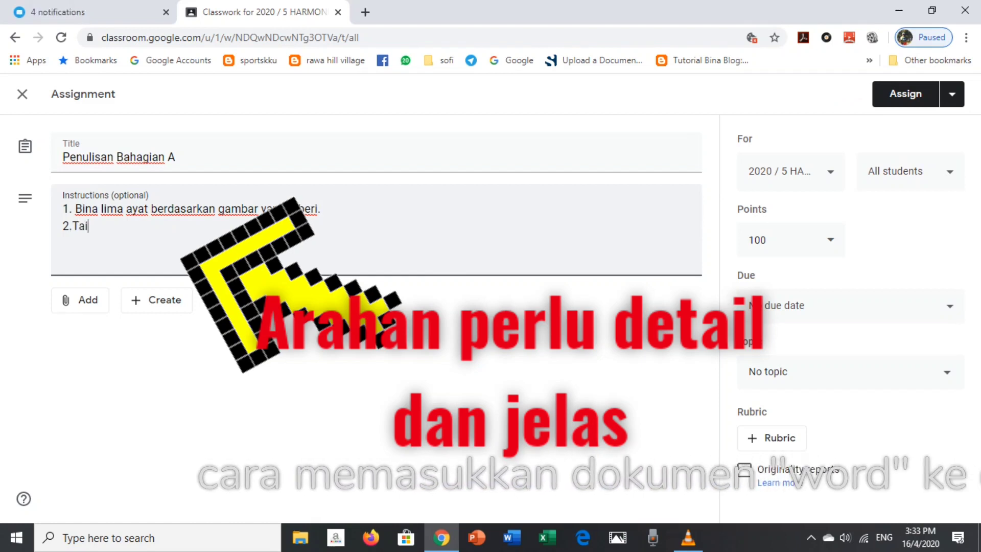
text(p jawapan)
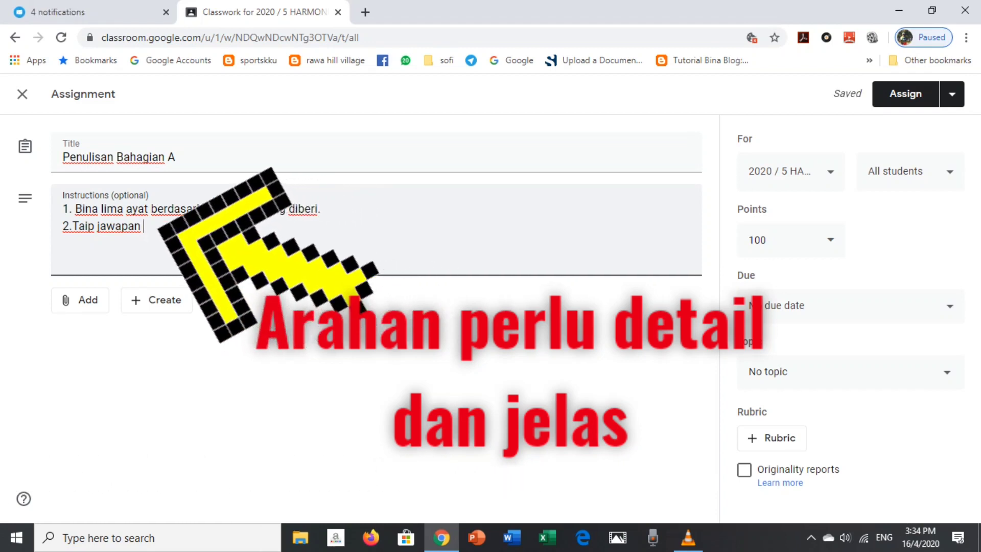
text(dalam bahan yang disediakan.)
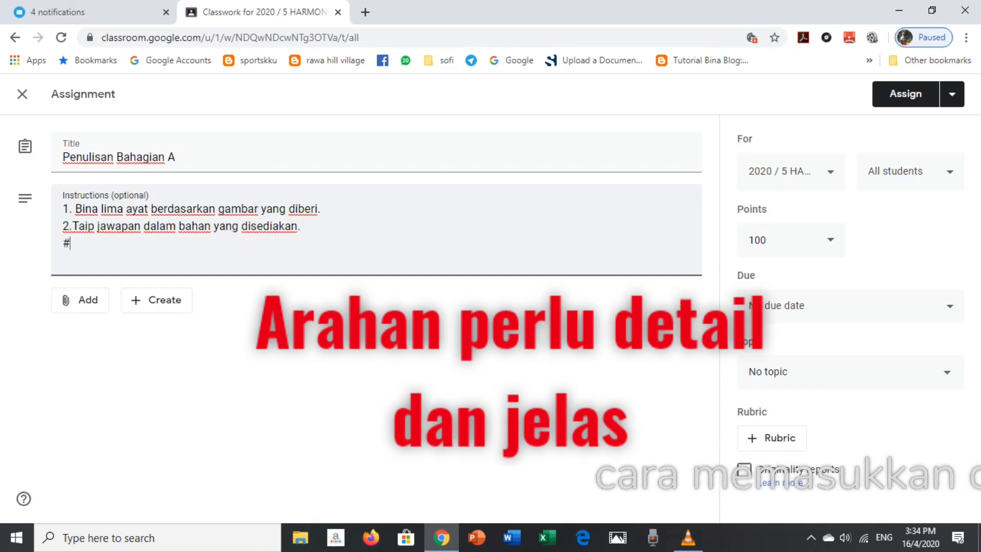
Add a third instruction line: "3.Sila turn in selepas dijawab.".
key(BackSpace)
text(3.)
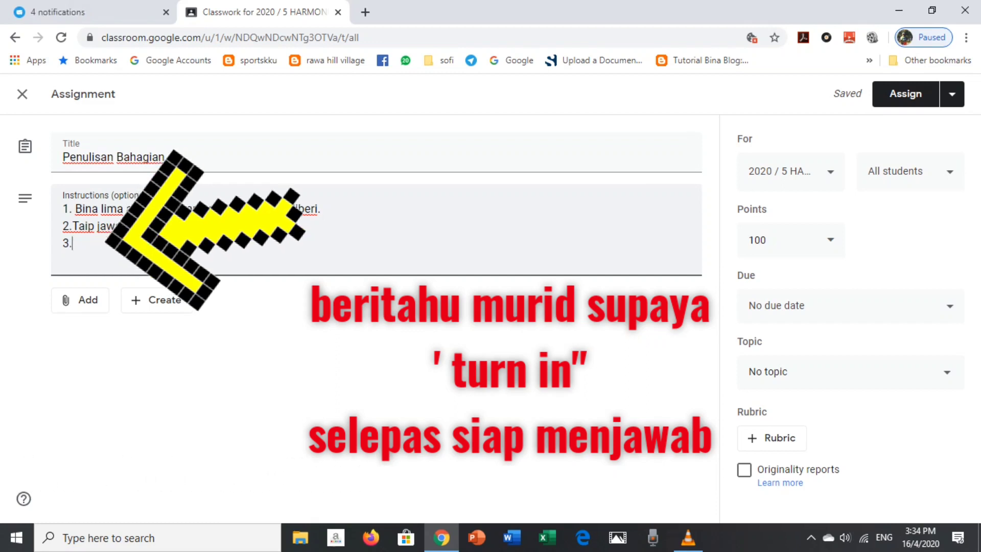
text(Sila)
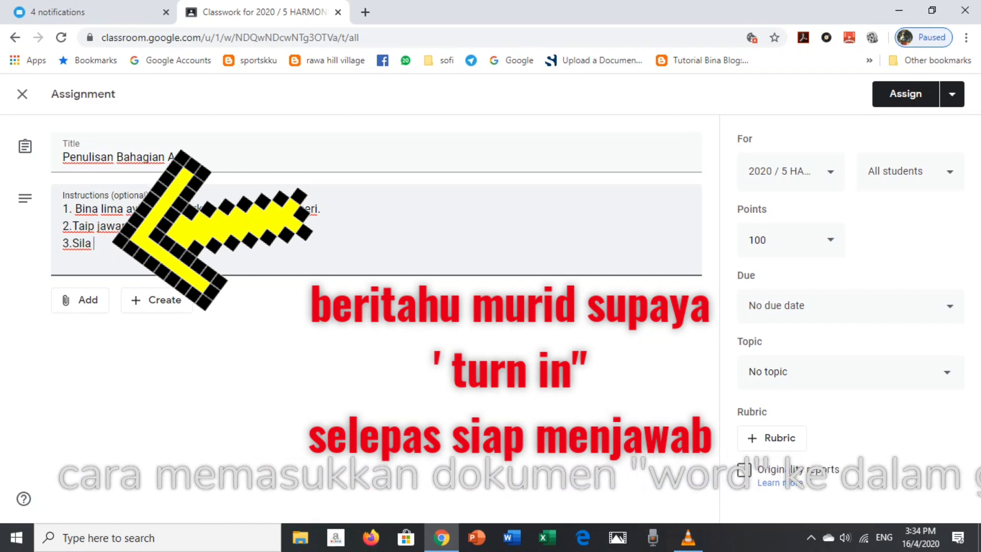
text( turn)
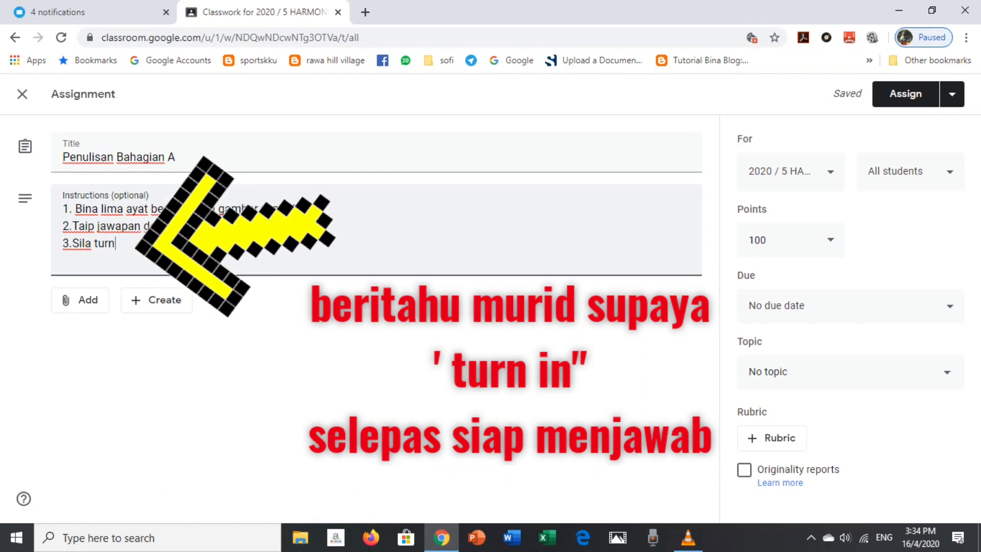
text( in)
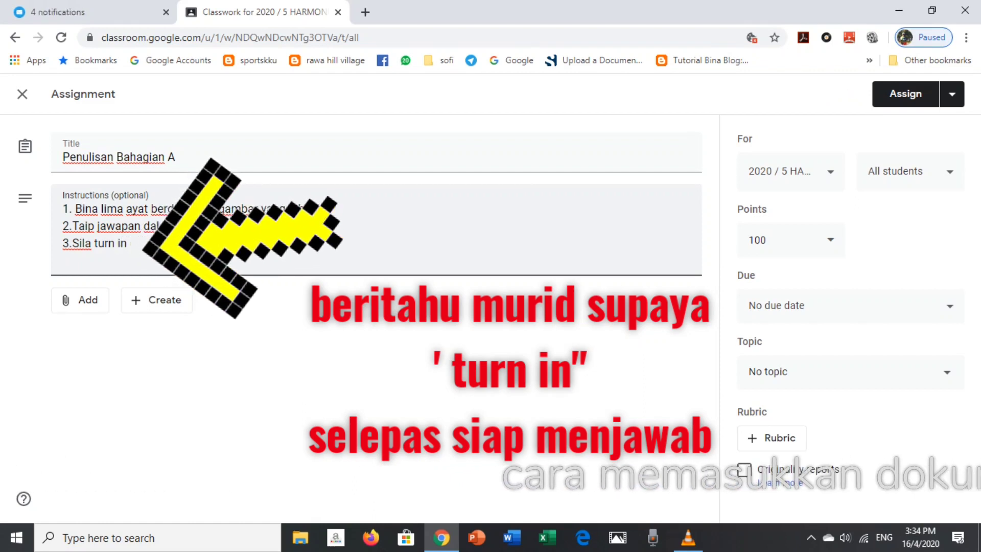
text( selepa)
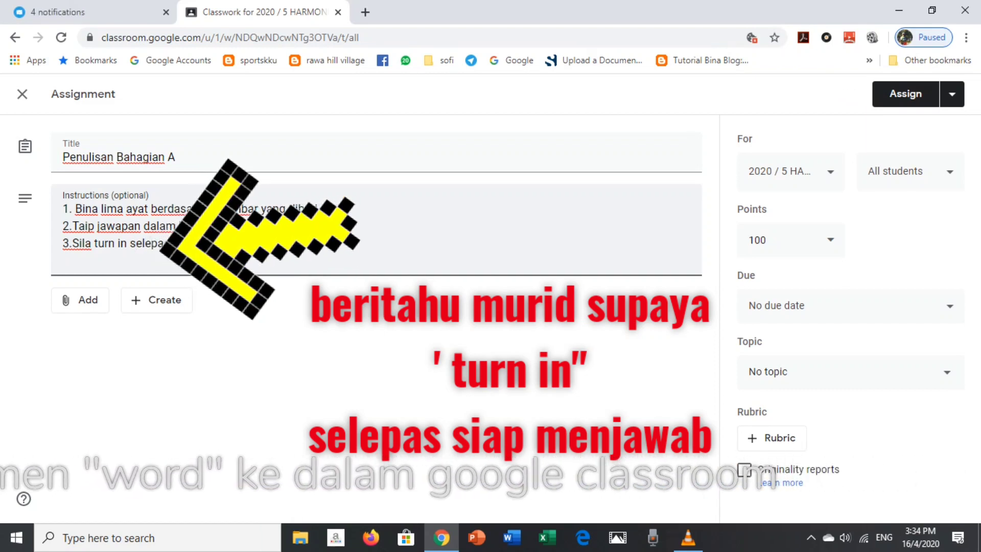
text(s dijawab.)
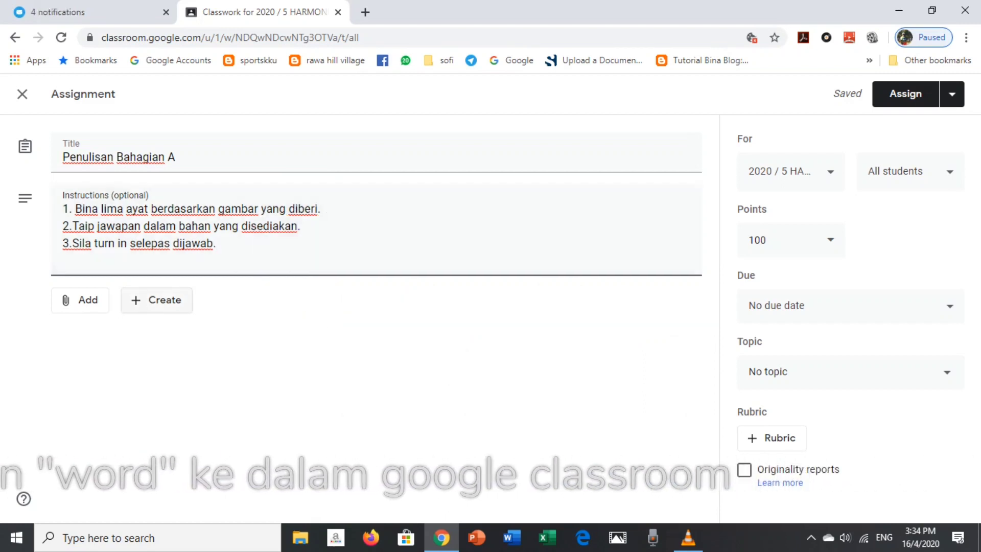
Create a new Google Docs attachment for the assignment and insert the image "bahagian a" from the computer's Desktop into it.
click(156, 300)
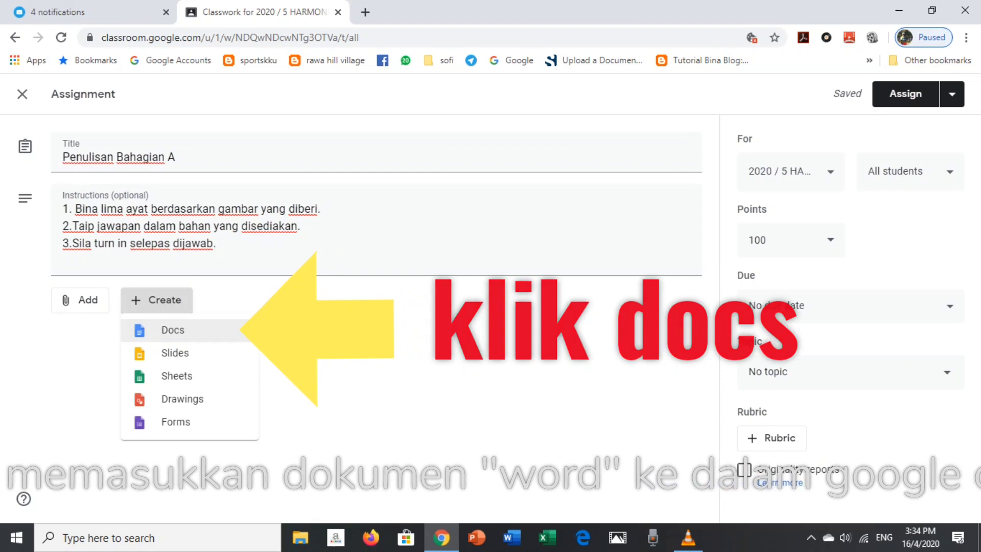
click(173, 330)
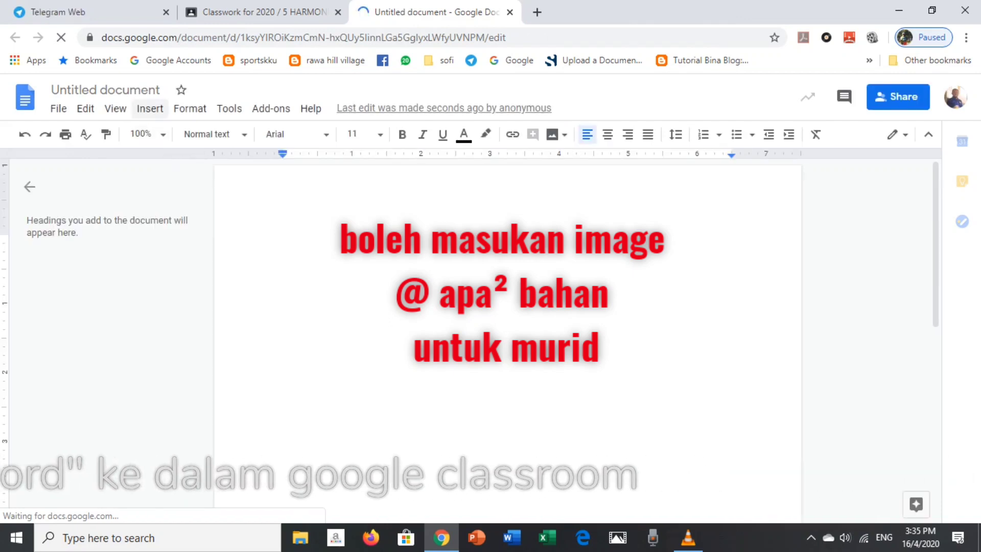
click(150, 108)
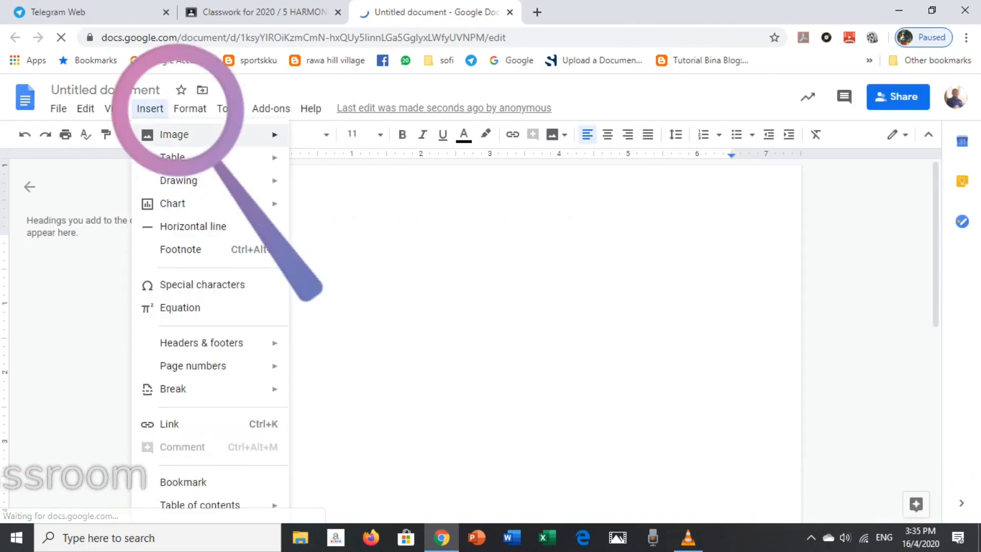
mouse_move(174, 134)
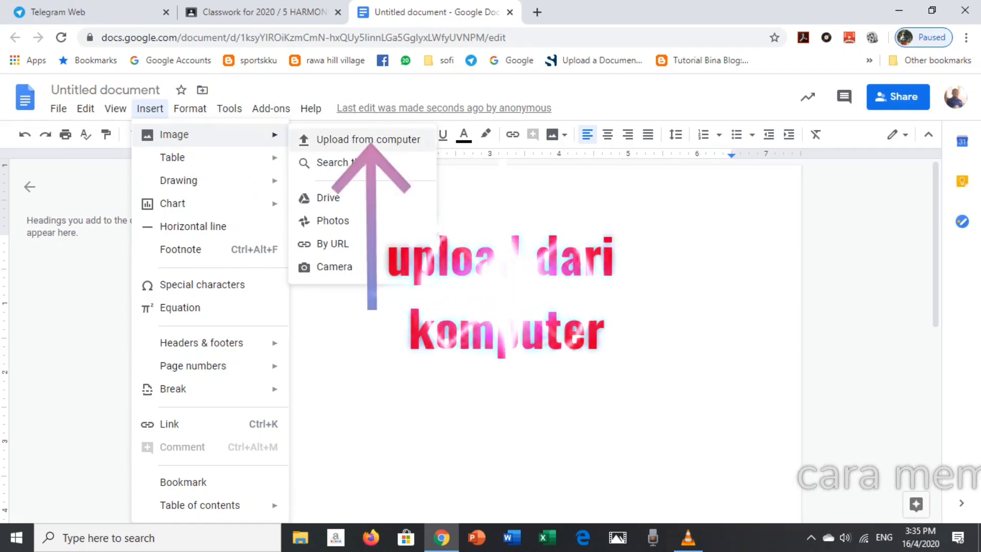
click(369, 139)
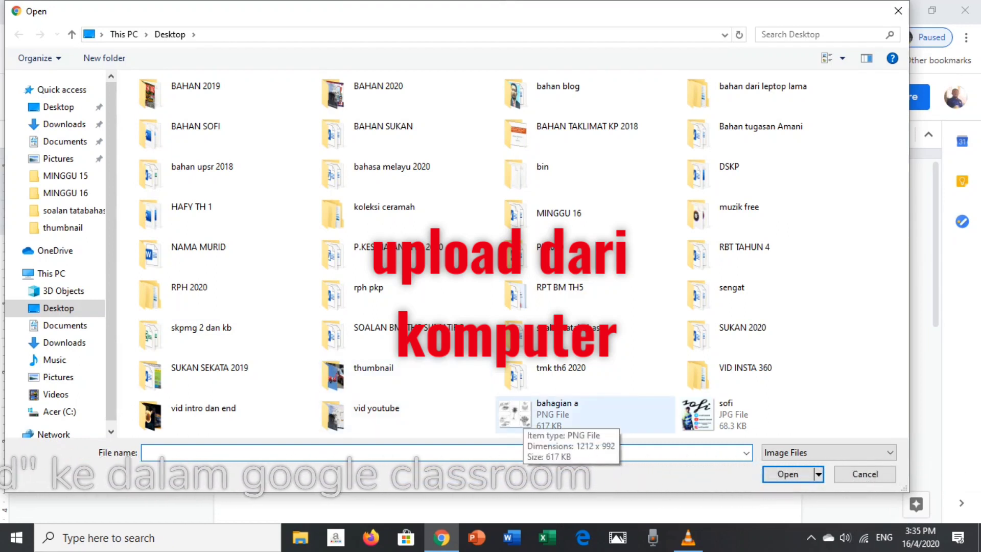
click(524, 421)
click(787, 474)
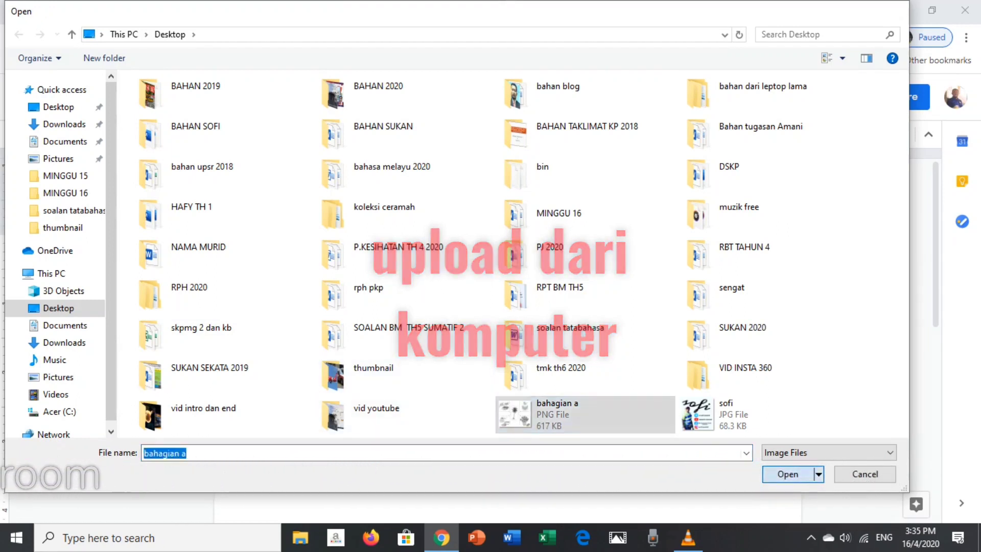
scroll(733, 416, down, 5)
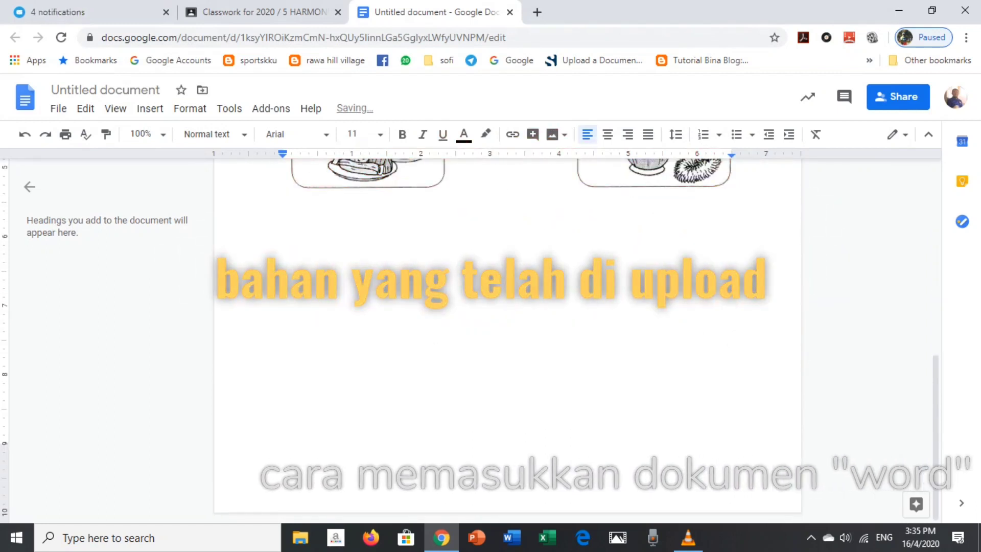
scroll(507, 338, up, 6)
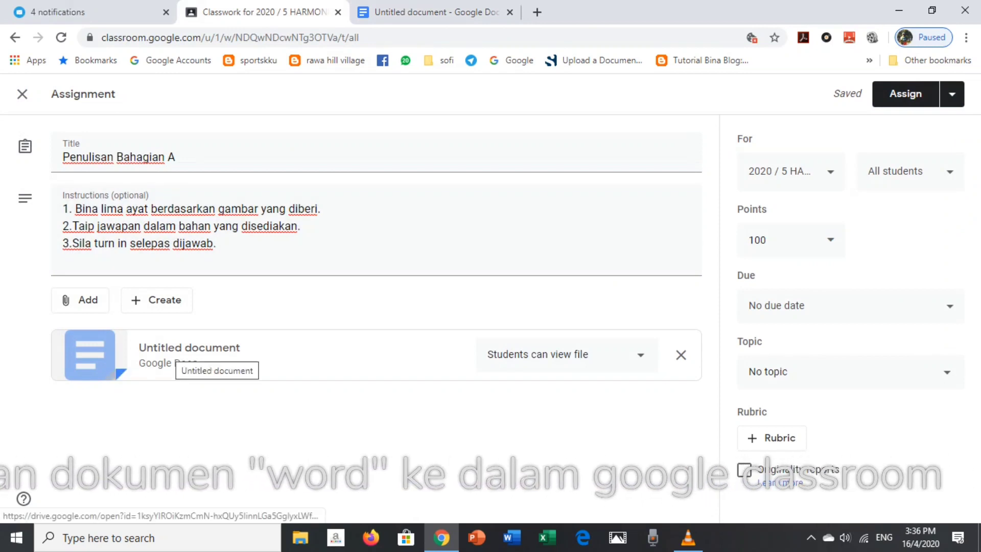
Set the attached Google Docs document's student access to "Make a copy for each student".
right_click(642, 359)
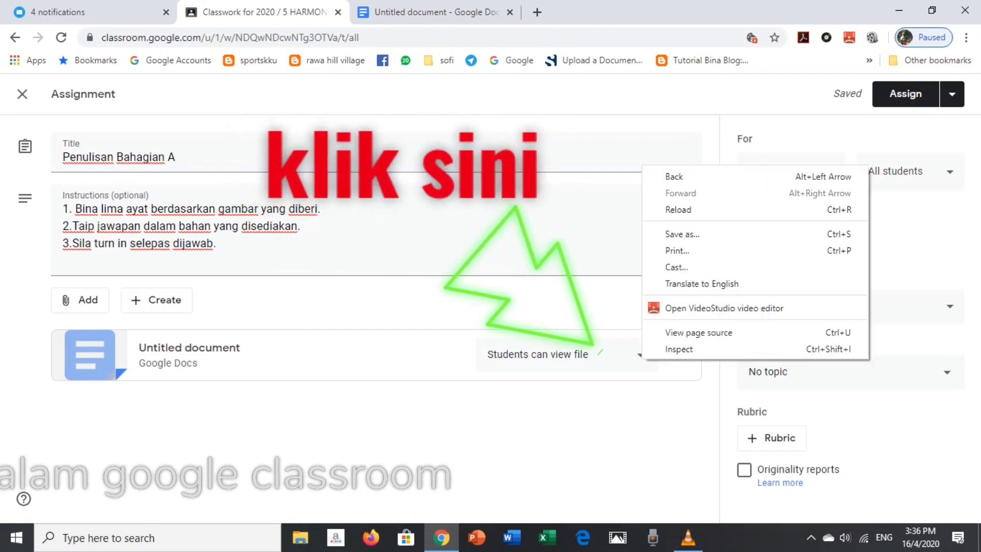
click(638, 354)
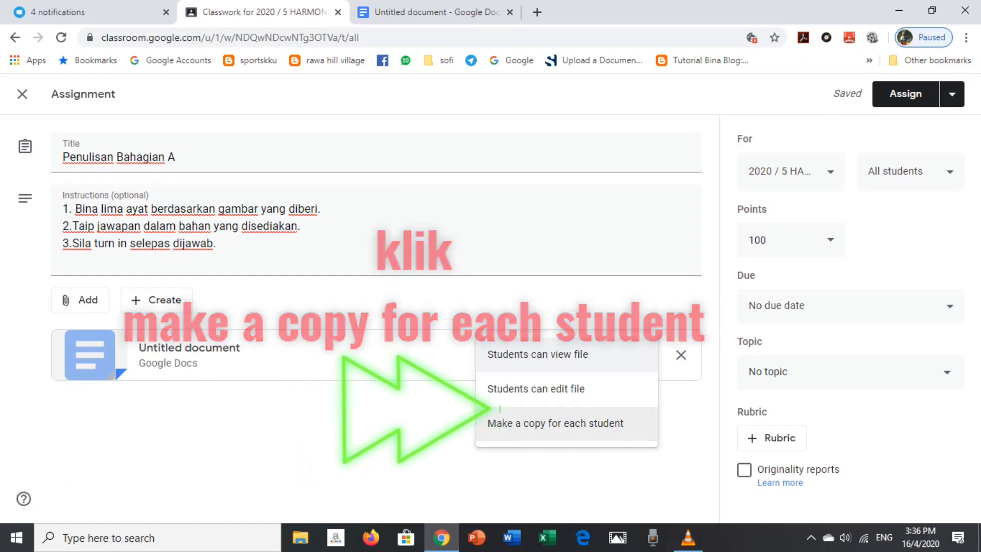
click(521, 411)
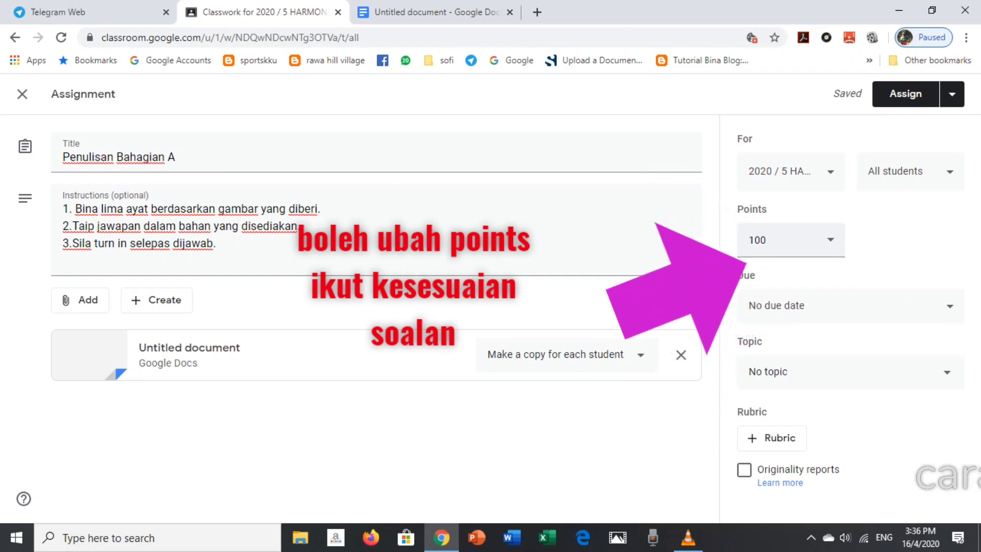
Set the assignment's points to 10 and enter "Membina lima ayat" as a new topic.
click(790, 240)
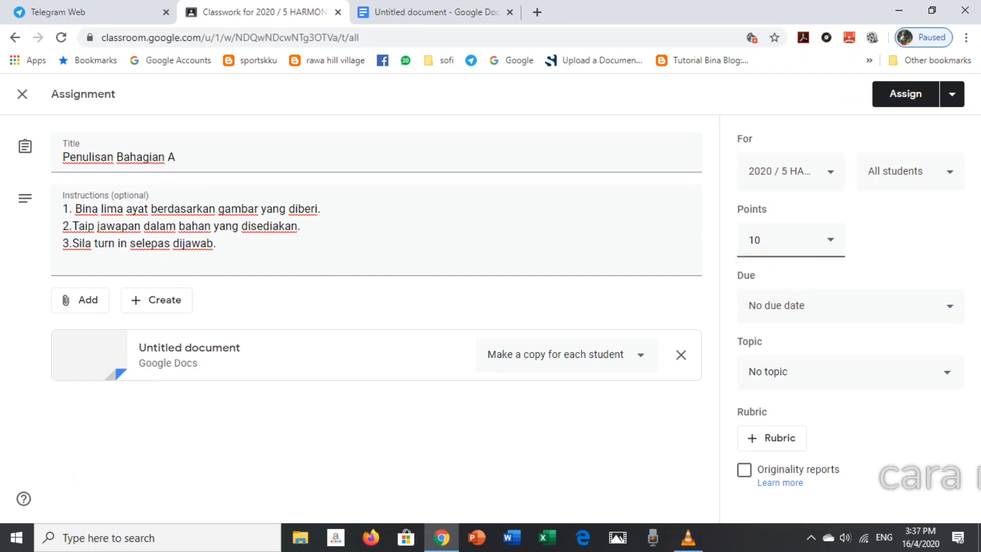
click(797, 406)
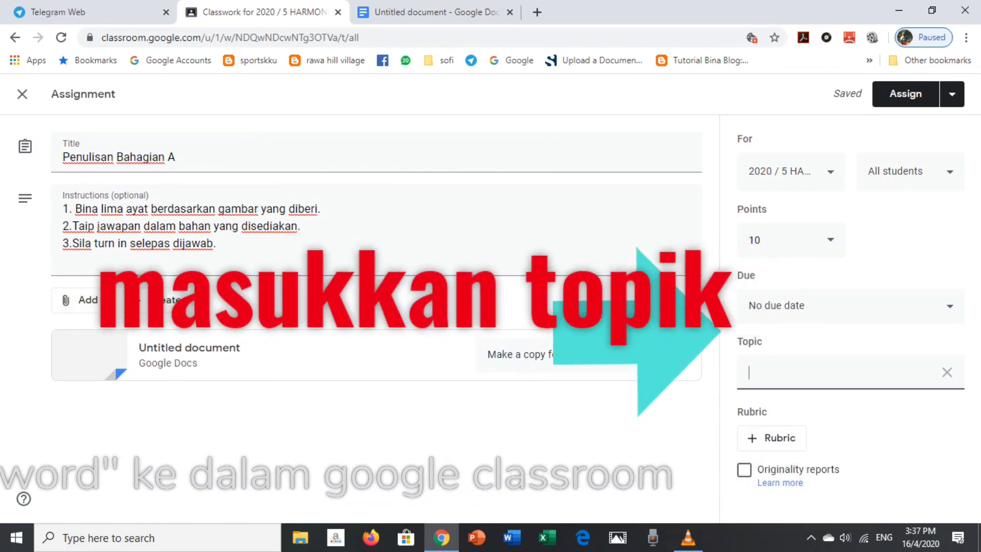
text(Membina li)
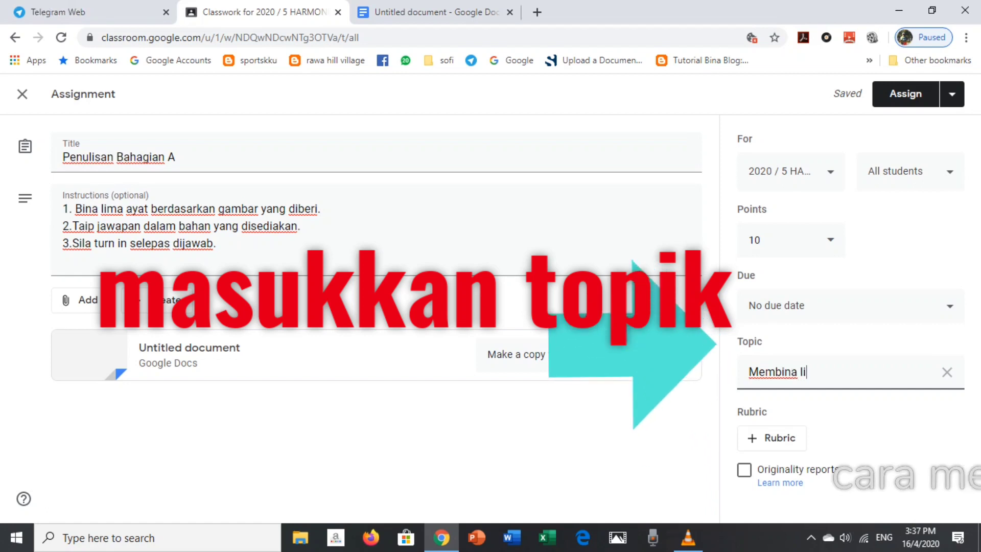
text(ma ayat)
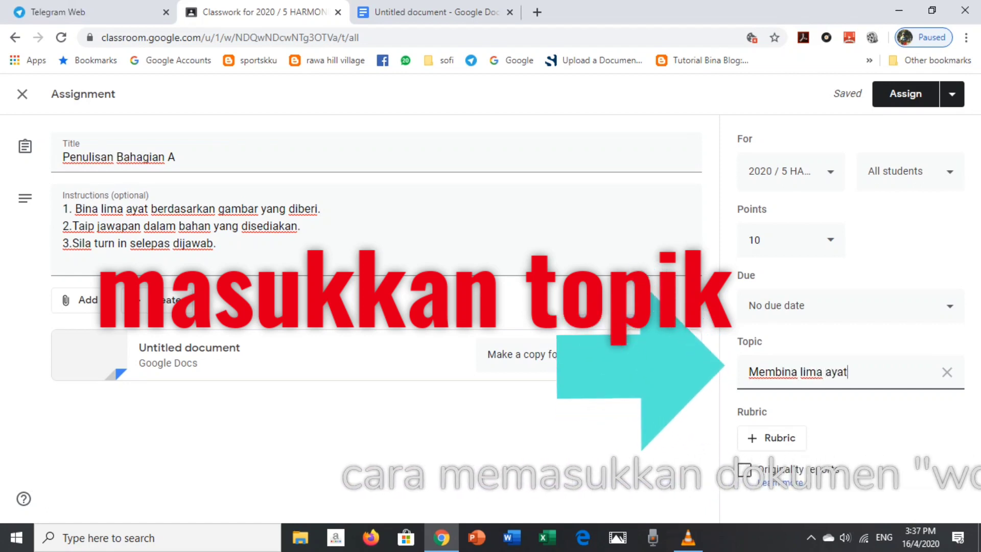